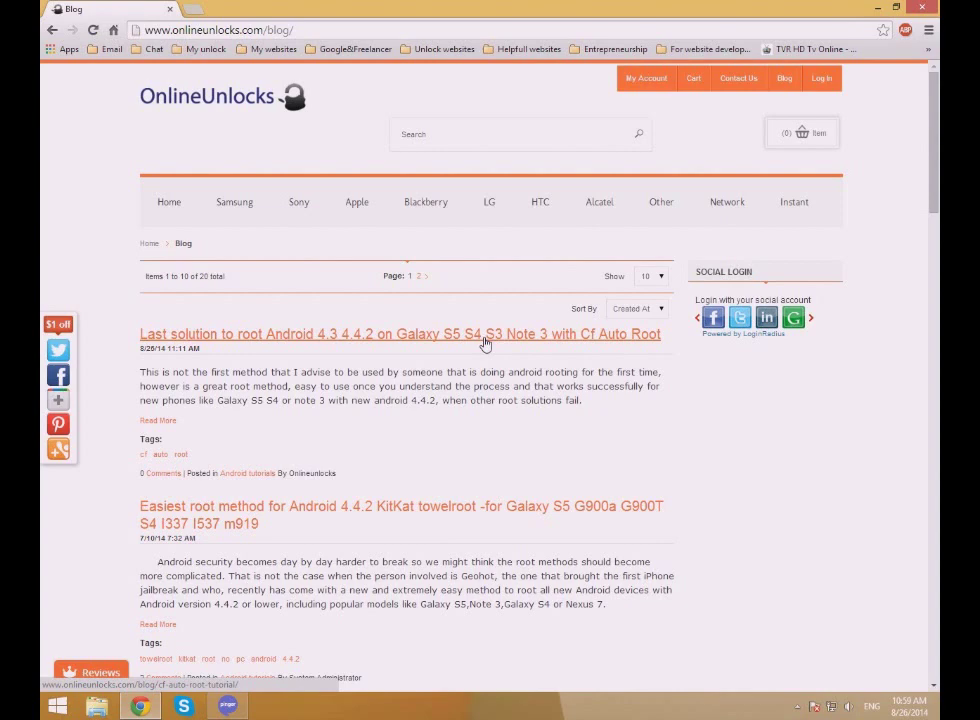
# - Open the Cf Auto Root article and go to its CF-Auto-Root files repository
pyautogui.click(468, 345)
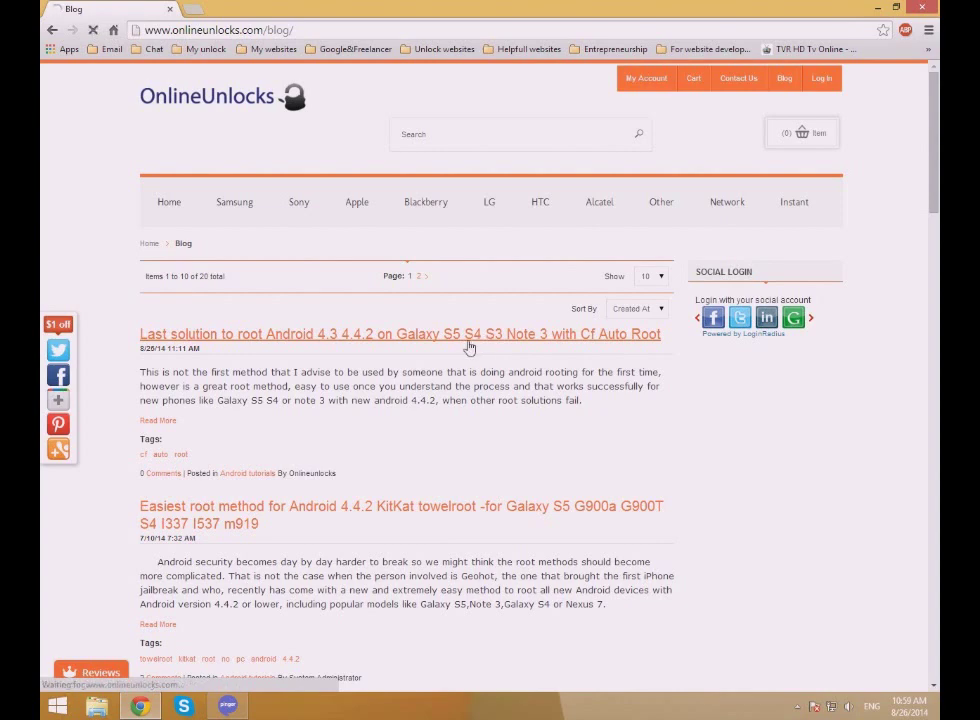
pyautogui.scroll(-2, 394, 405)
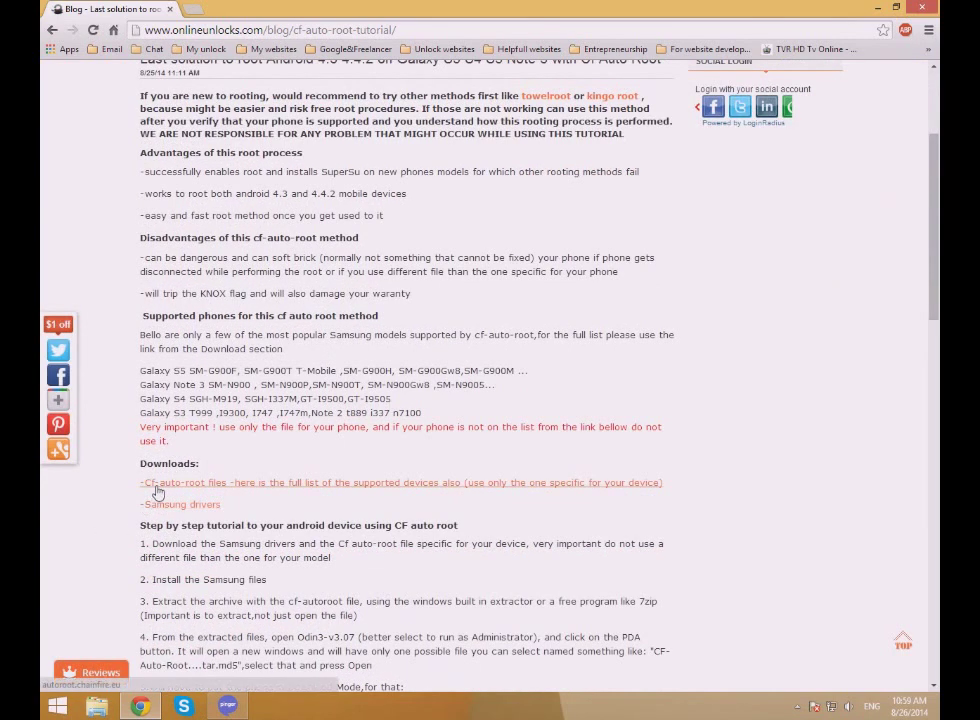
pyautogui.click(157, 489)
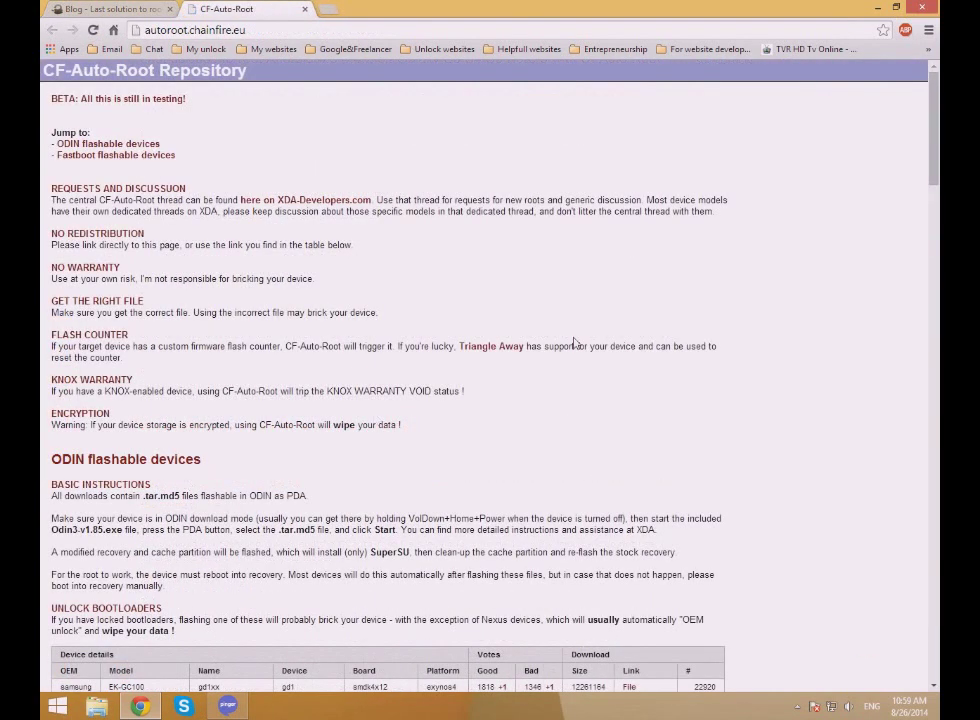
pyautogui.scroll(-4, 205, 412)
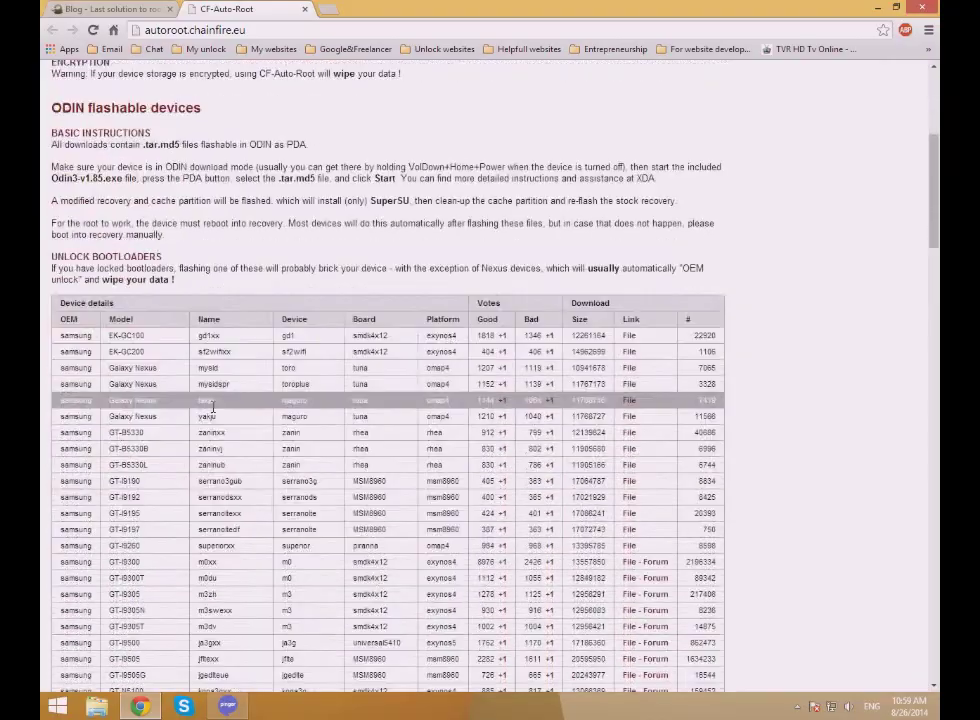
pyautogui.scroll(-5, 63, 317)
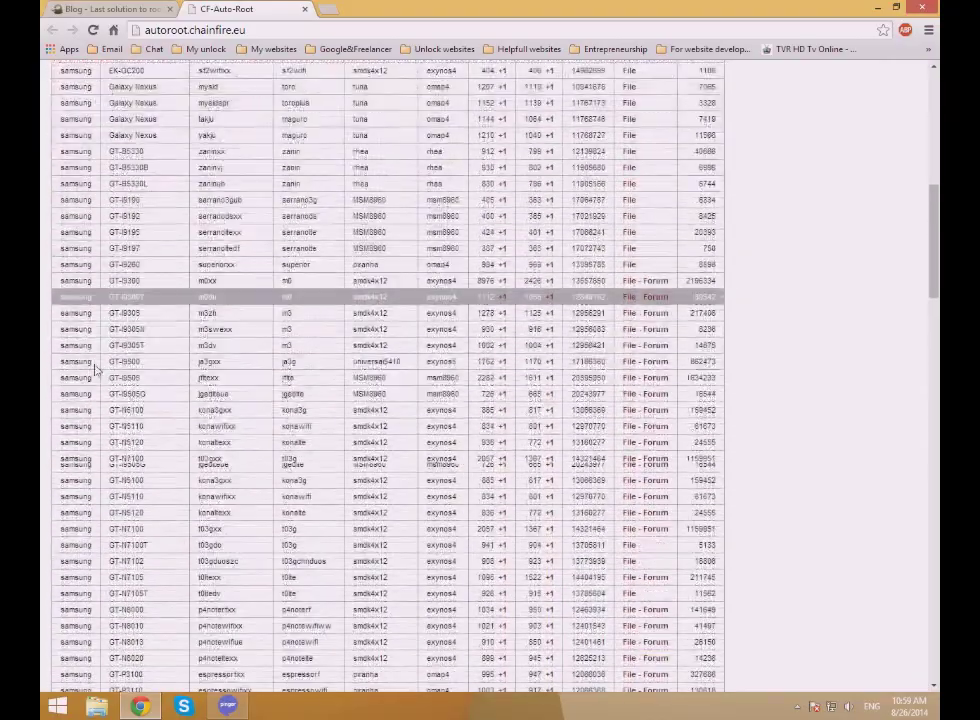
pyautogui.scroll(-6, 100, 395)
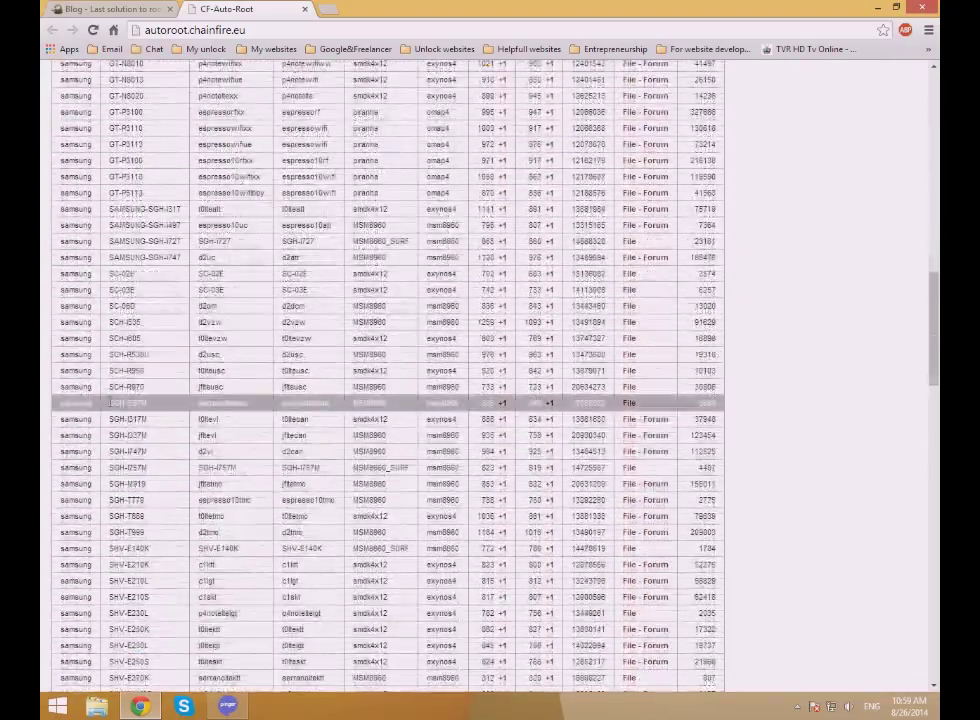
pyautogui.scroll(-1, 113, 413)
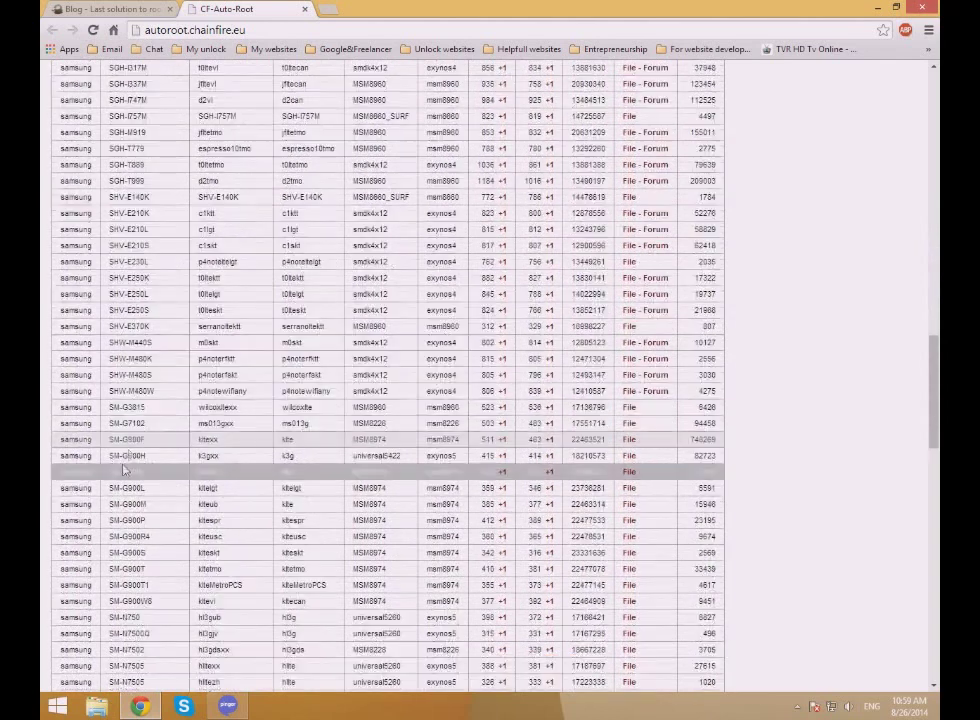
# - Download CF-Auto-Root-k3g-k3gxx-smg900h.zip from the SM-G900H row
pyautogui.click(629, 459)
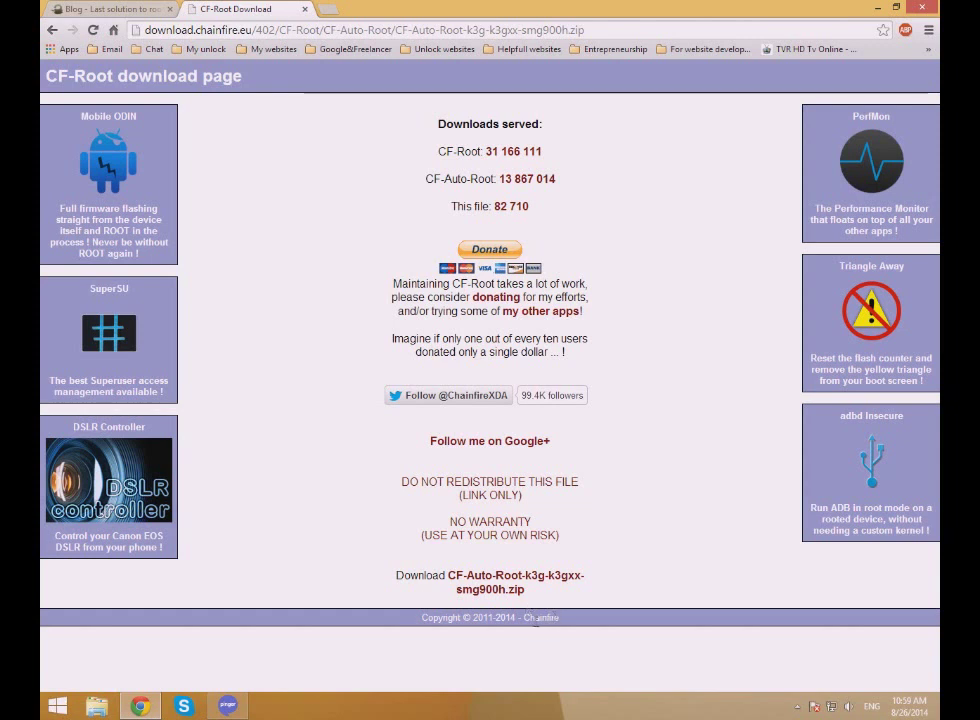
pyautogui.click(489, 586)
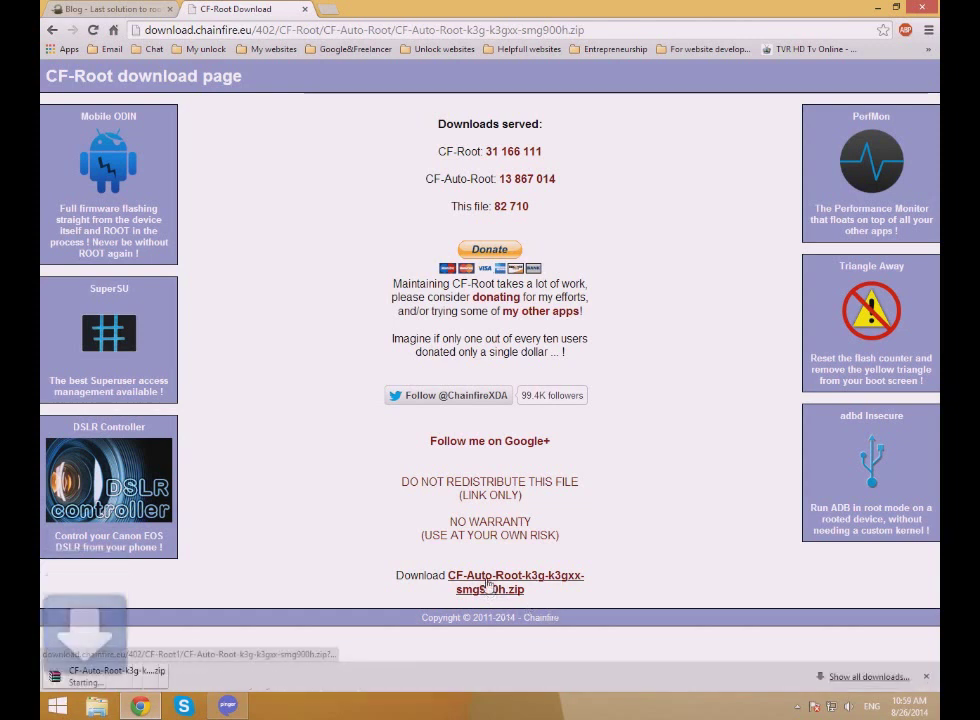
pyautogui.click(178, 677)
# - Show the downloaded zip in the Downloads folder and open its contents in Explorer
pyautogui.click(232, 629)
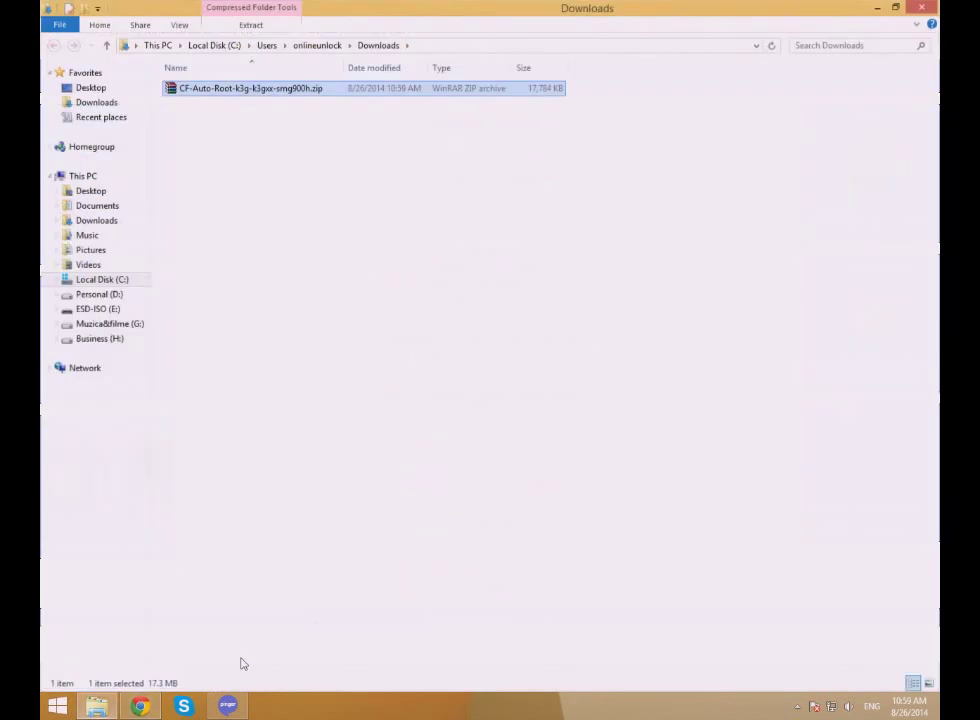
pyautogui.click(891, 8)
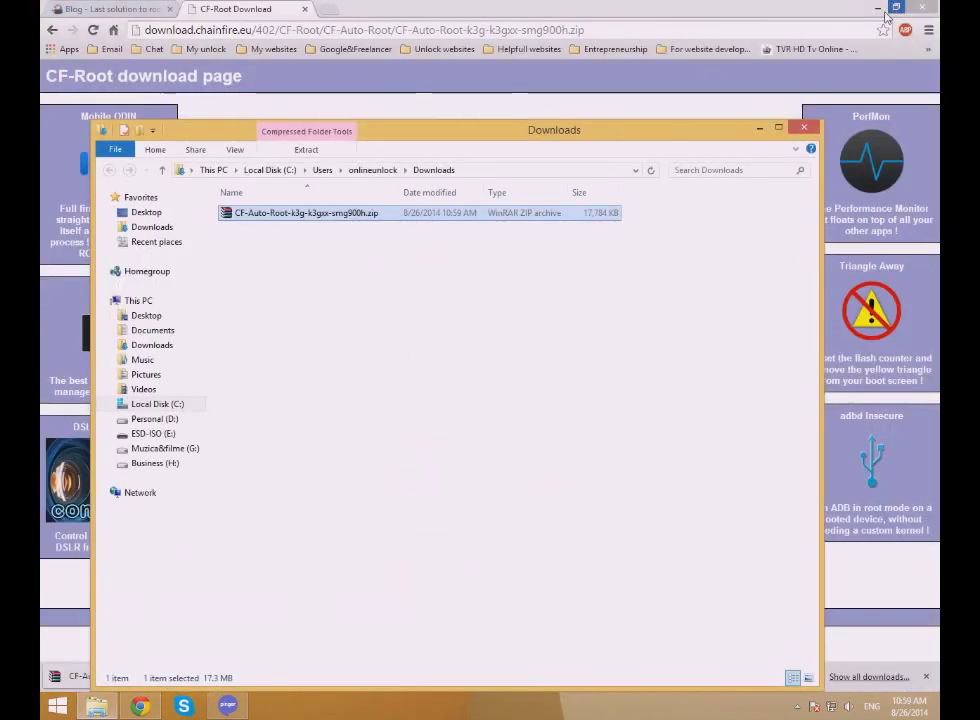
pyautogui.rightClick(267, 211)
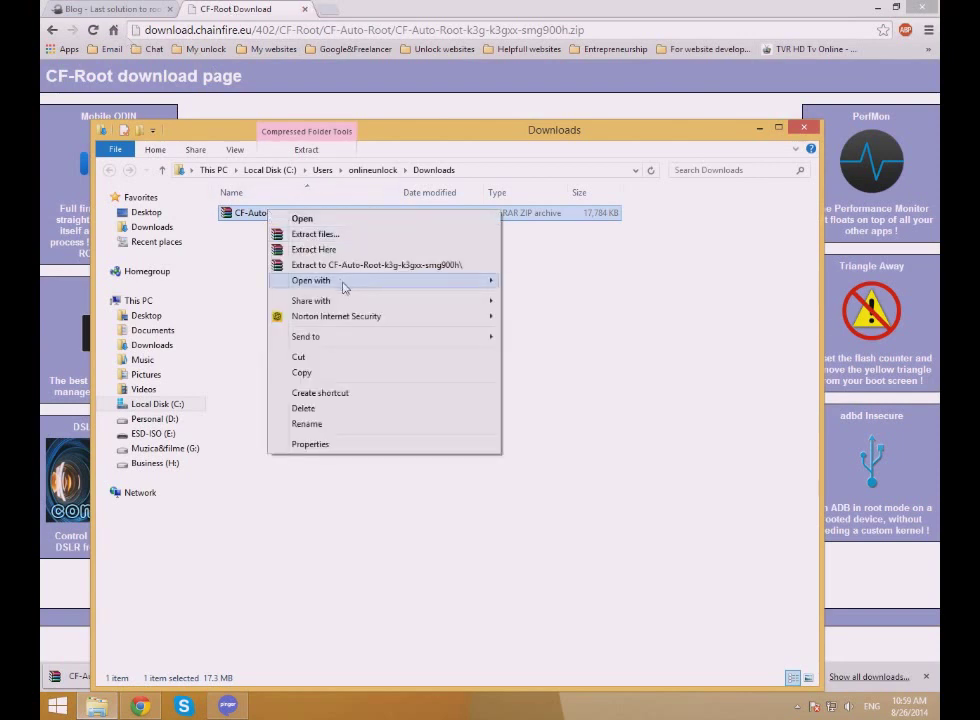
pyautogui.moveTo(343, 285)
pyautogui.click(553, 280)
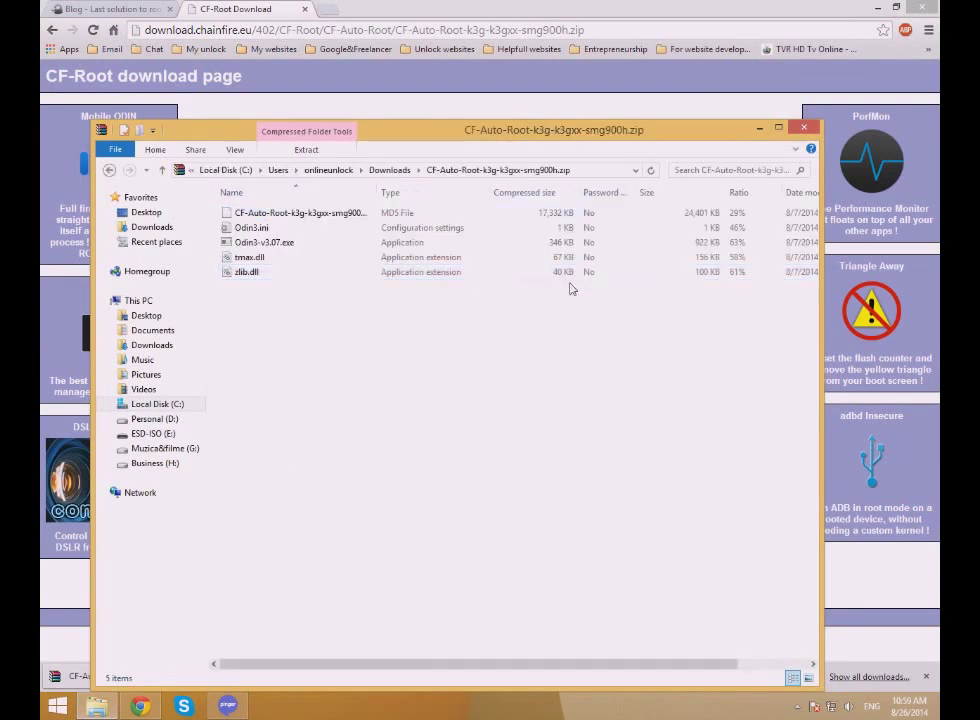
pyautogui.click(896, 7)
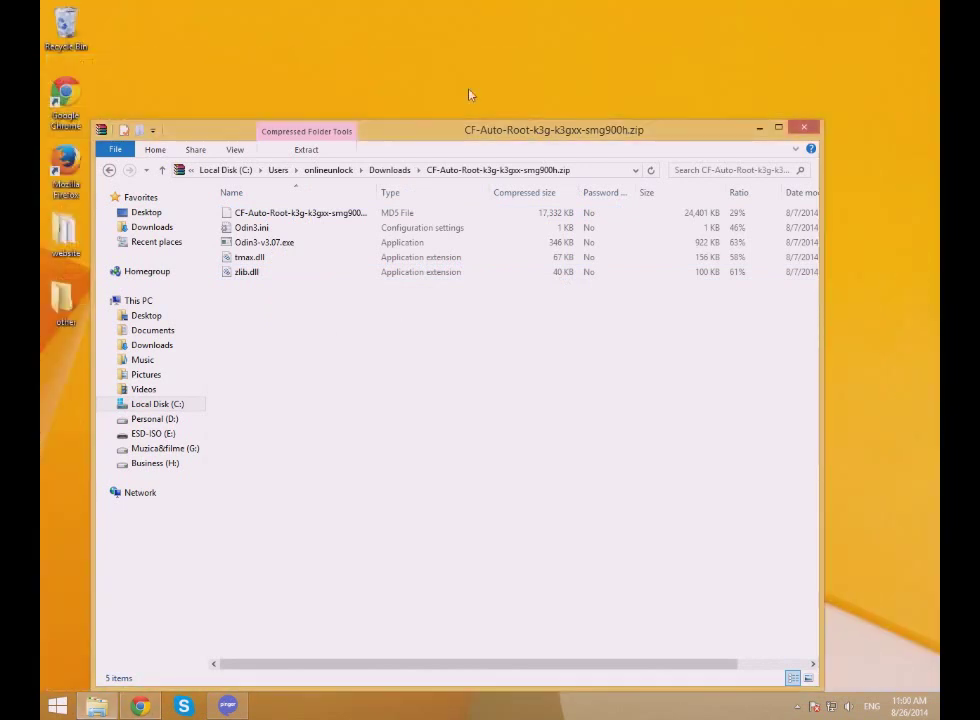
pyautogui.moveTo(274, 131); pyautogui.dragTo(473, 88)
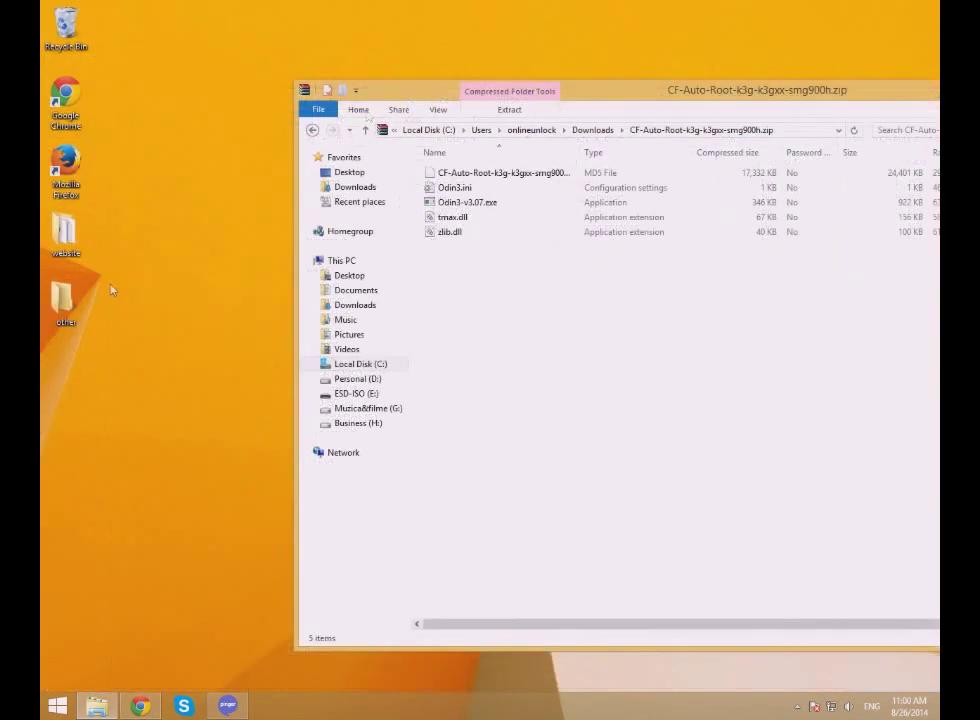
# - Create a new desktop folder named root
pyautogui.rightClick(62, 355)
pyautogui.moveTo(122, 468)
pyautogui.click(232, 463)
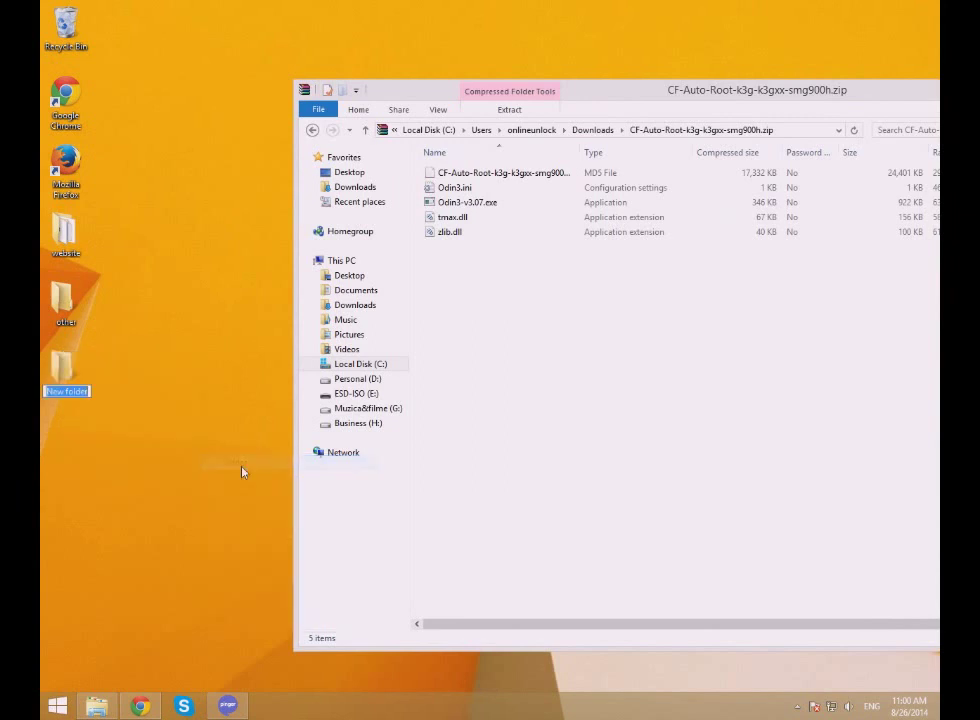
pyautogui.write('root')
pyautogui.press('Return')
# - Extract the zip's five files into the root folder, then close the zip window
pyautogui.doubleClick(66, 372)
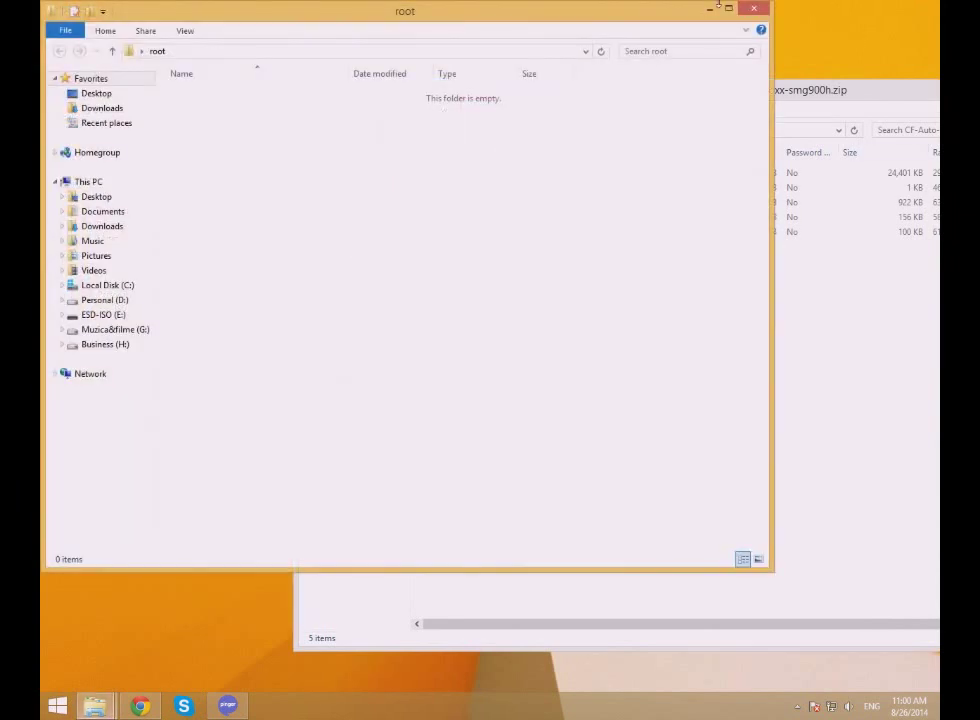
pyautogui.moveTo(771, 553); pyautogui.dragTo(440, 450)
pyautogui.click(753, 477)
pyautogui.moveTo(553, 332); pyautogui.dragTo(199, 182)
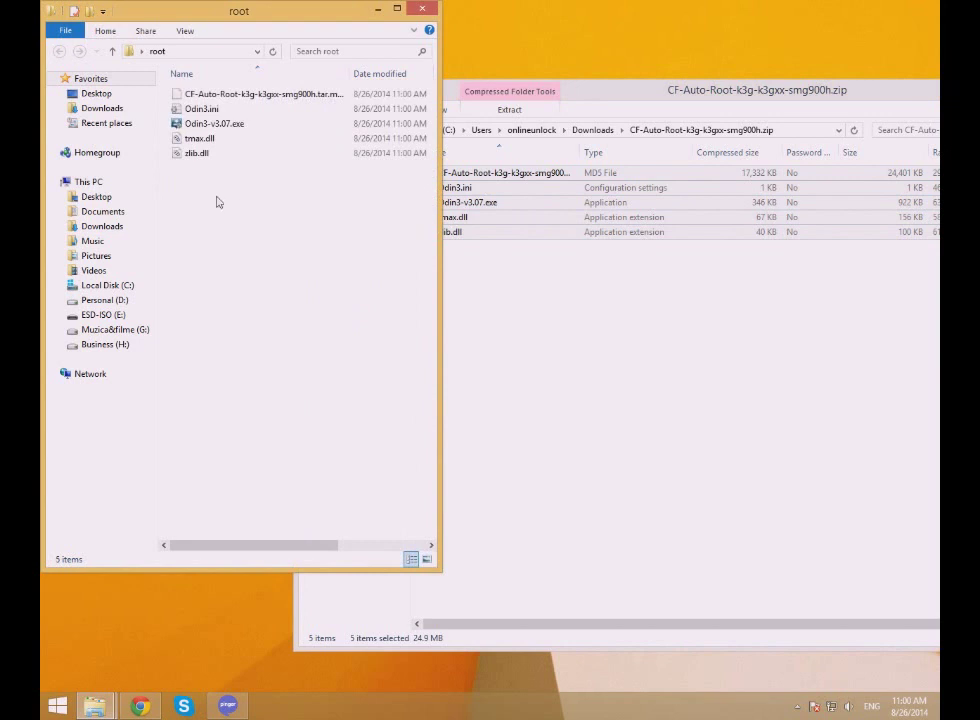
pyautogui.moveTo(891, 94); pyautogui.dragTo(586, 139)
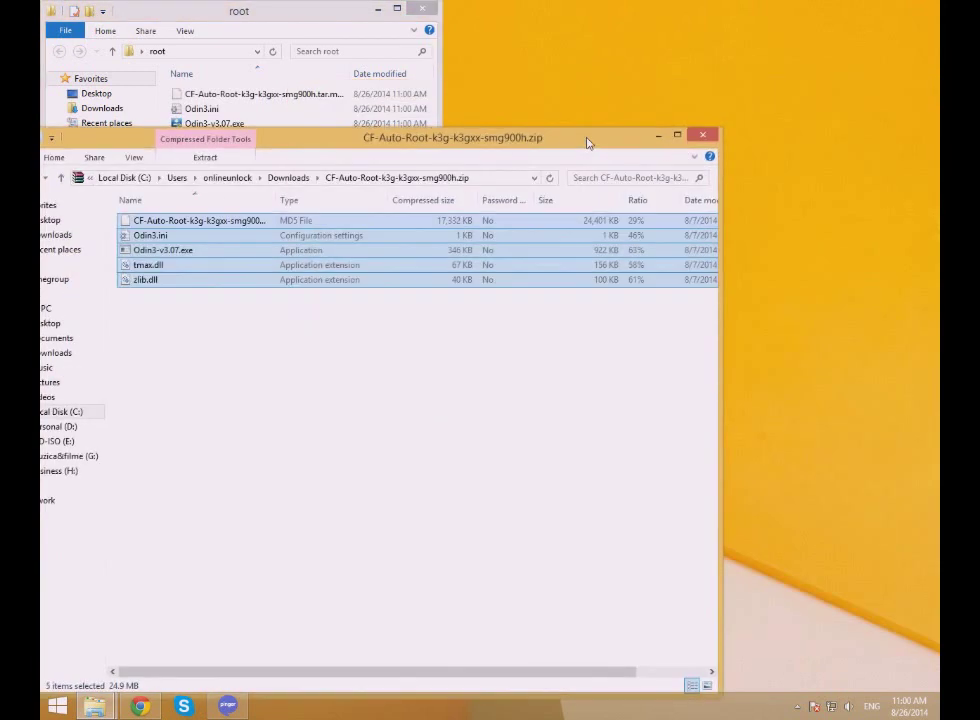
pyautogui.click(703, 135)
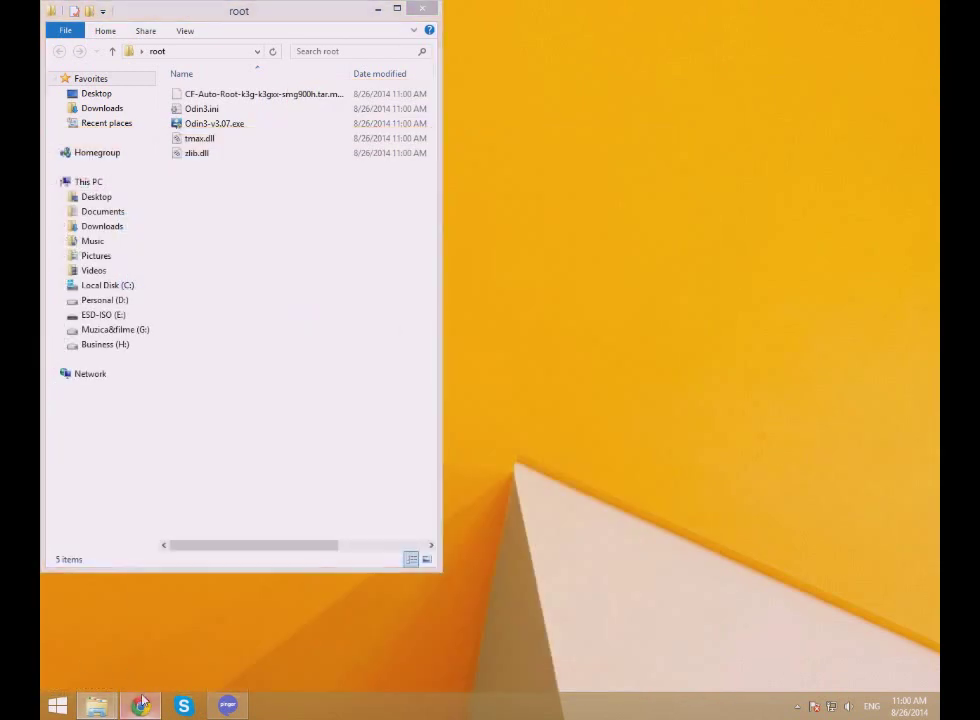
# - Download the Samsung drivers from the tutorial's link and run the downloaded installer
pyautogui.click(140, 706)
pyautogui.click(105, 8)
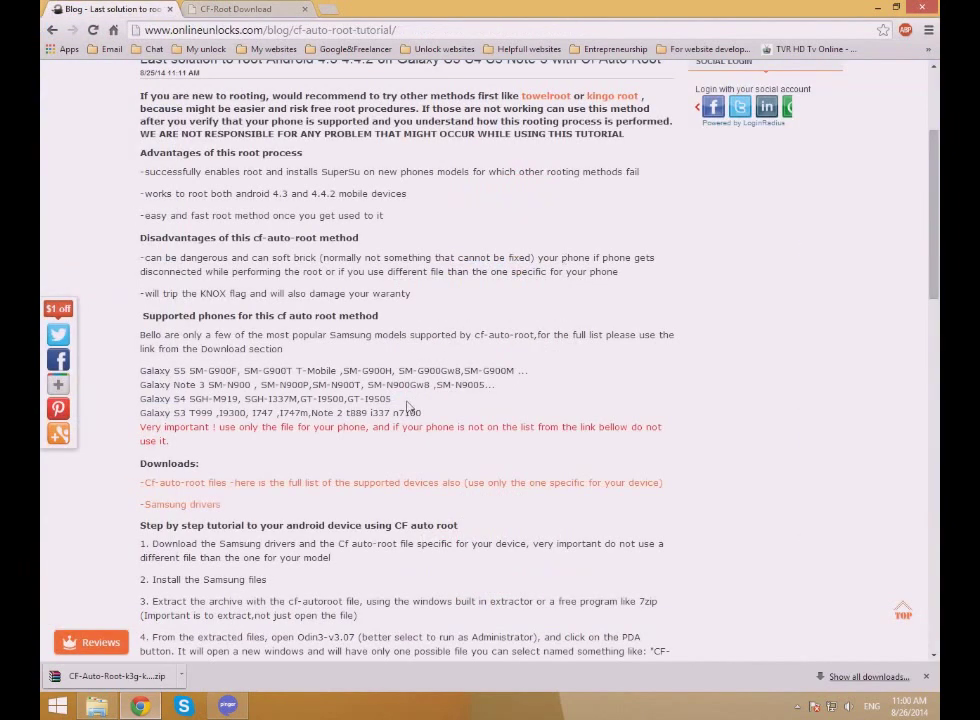
pyautogui.click(196, 506)
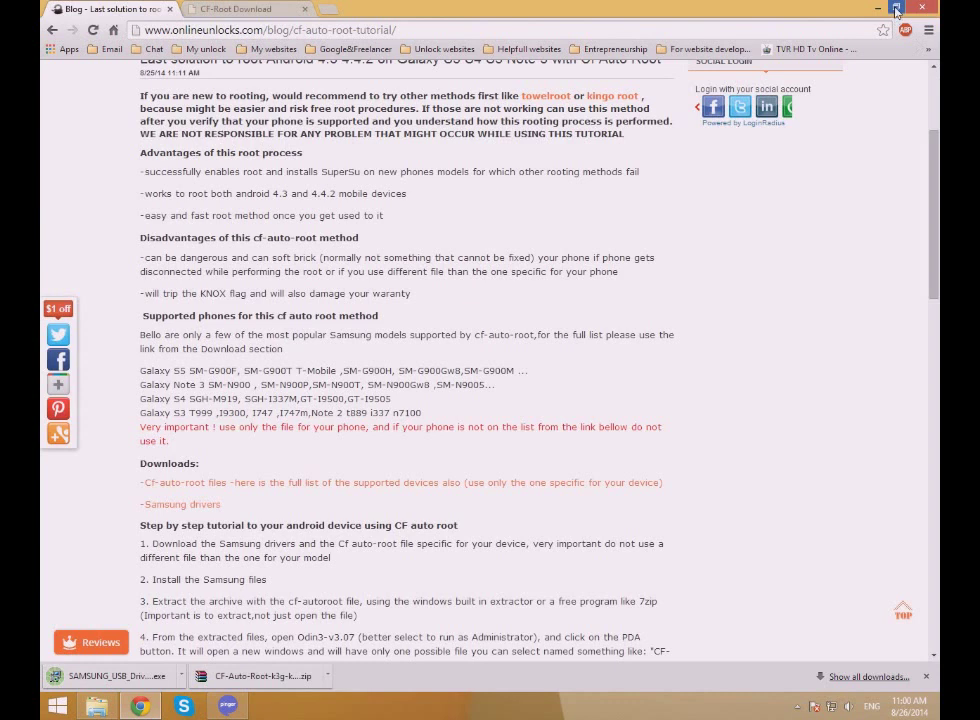
pyautogui.doubleClick(688, 10)
pyautogui.click(410, 535)
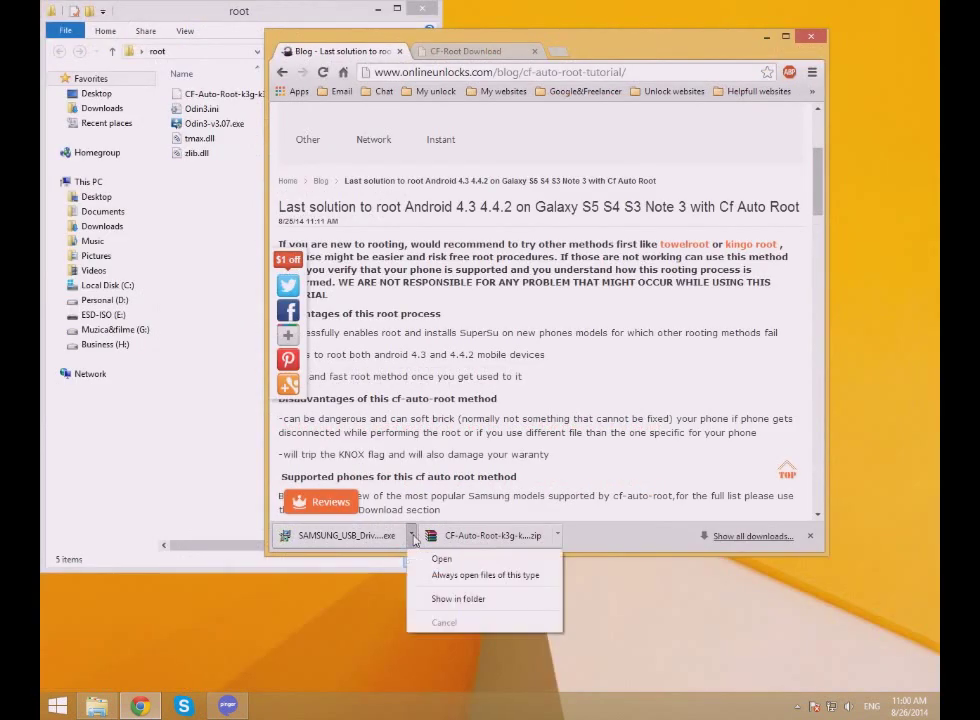
pyautogui.click(375, 540)
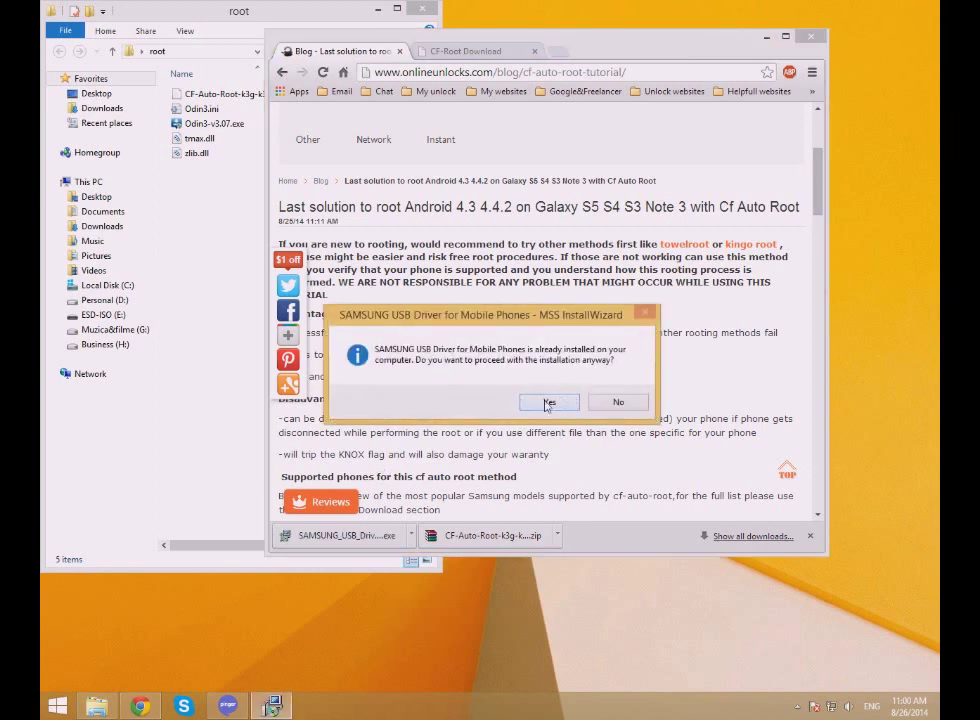
# - Confirm reinstalling Samsung USB Driver V1.5.45.0 and step through the wizard to Install
pyautogui.click(550, 399)
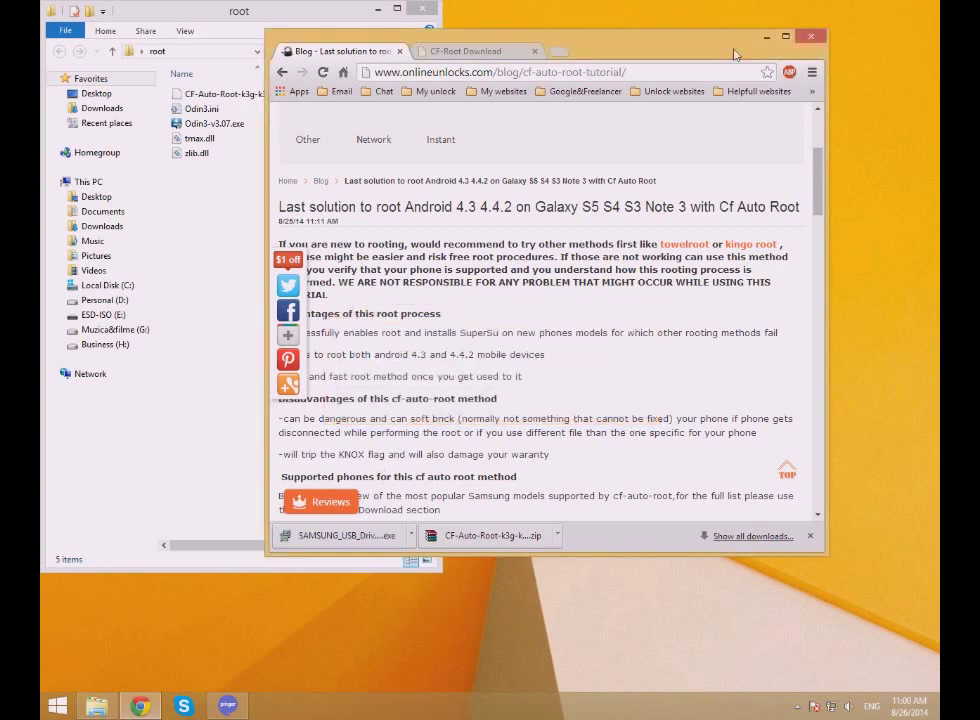
pyautogui.click(767, 38)
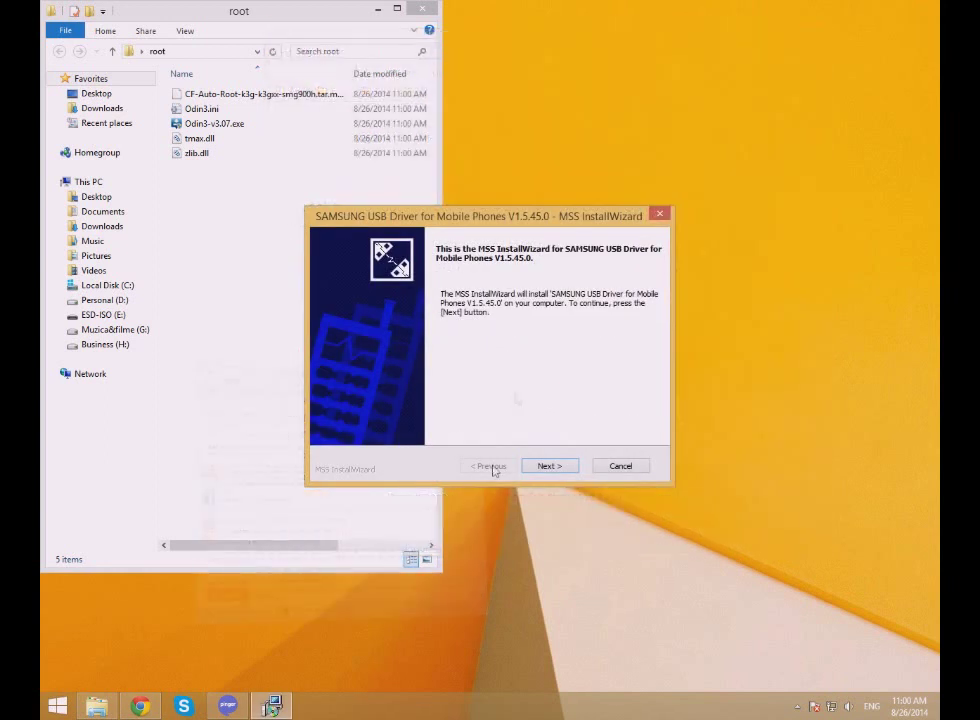
pyautogui.click(549, 465)
pyautogui.click(549, 466)
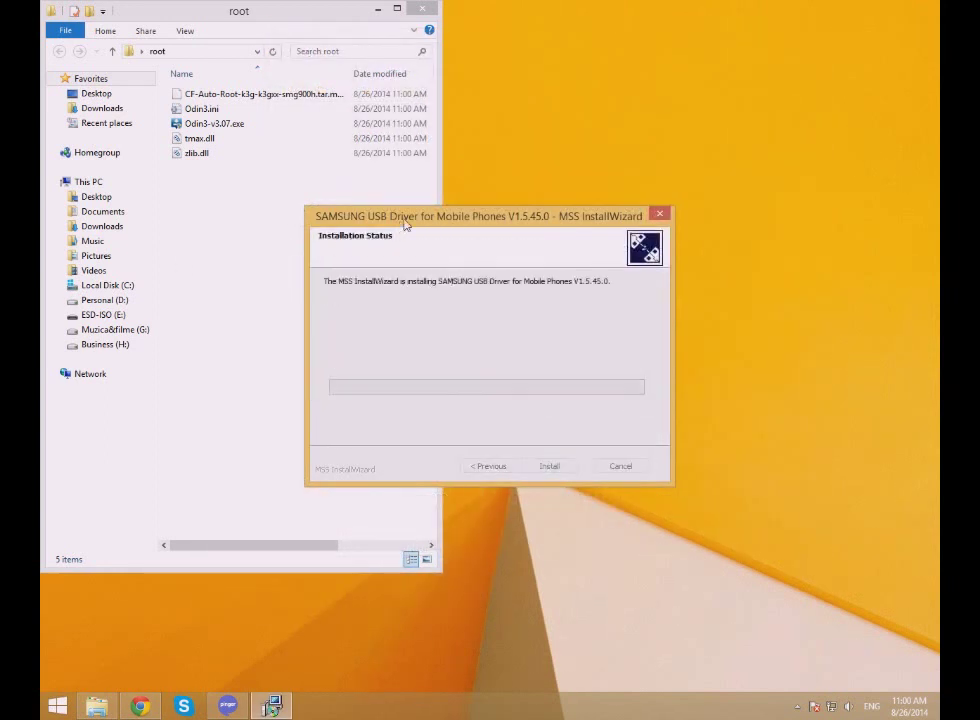
pyautogui.moveTo(405, 223); pyautogui.dragTo(603, 78)
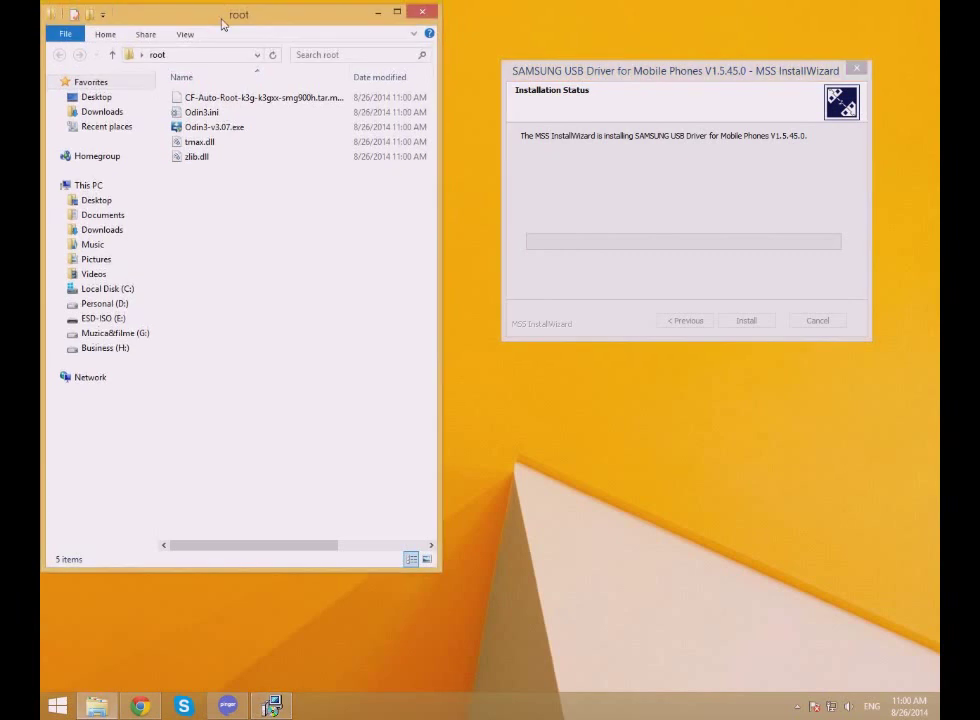
pyautogui.moveTo(221, 21); pyautogui.dragTo(263, 62)
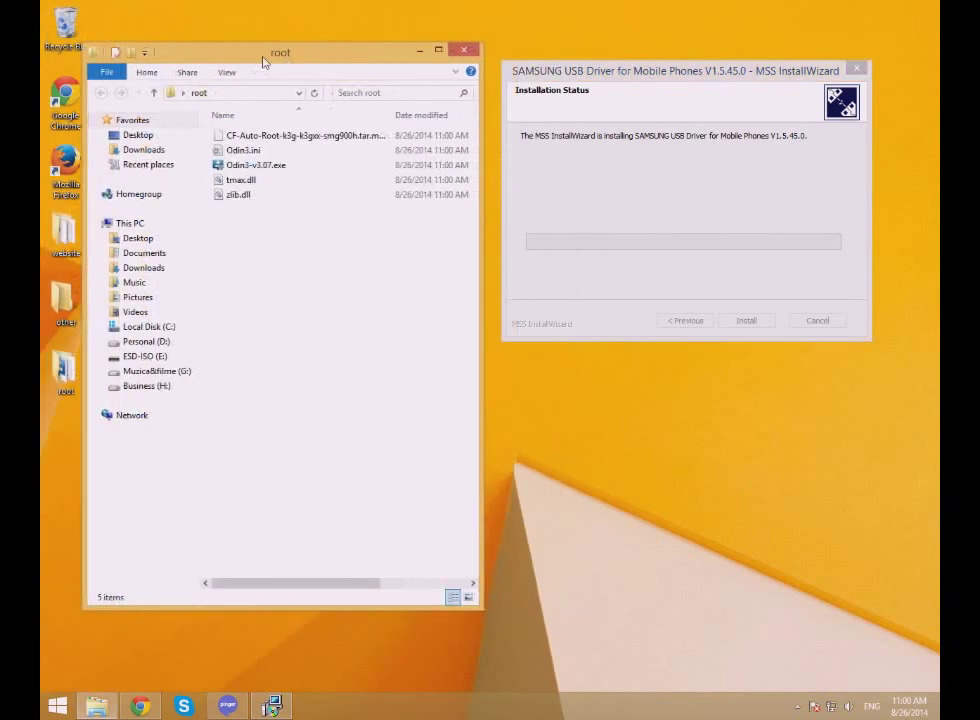
# - Launch Odin3-v3.07.exe, enable PDA, and load CF-Auto-Root-k3g-k3gxx-smg900h.tar.md5 into it
pyautogui.doubleClick(250, 167)
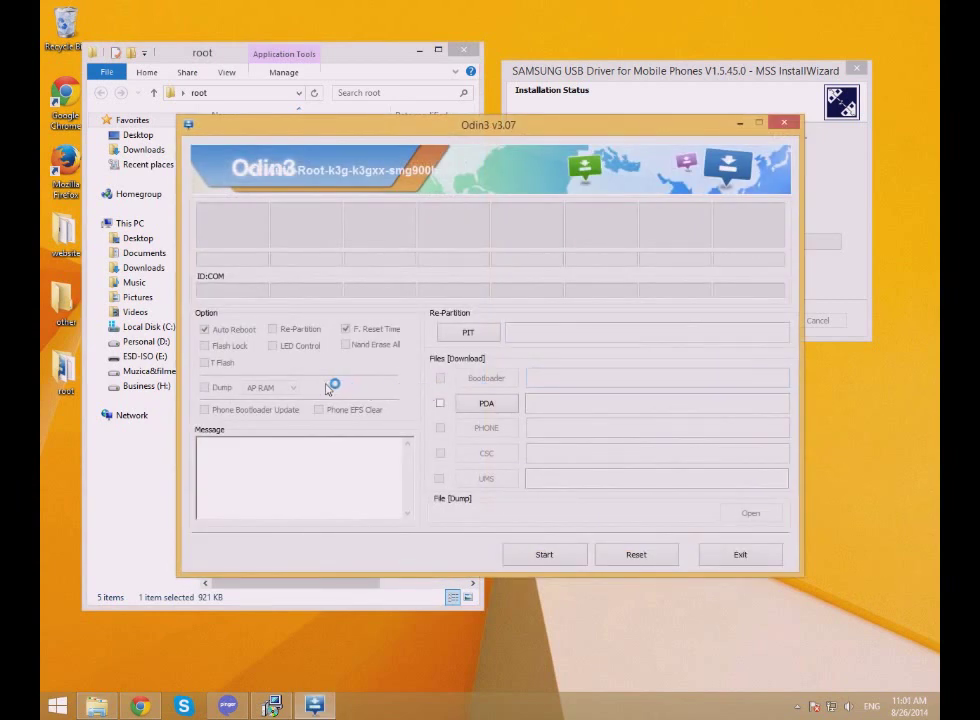
pyautogui.click(424, 53)
pyautogui.moveTo(423, 126); pyautogui.dragTo(349, 116)
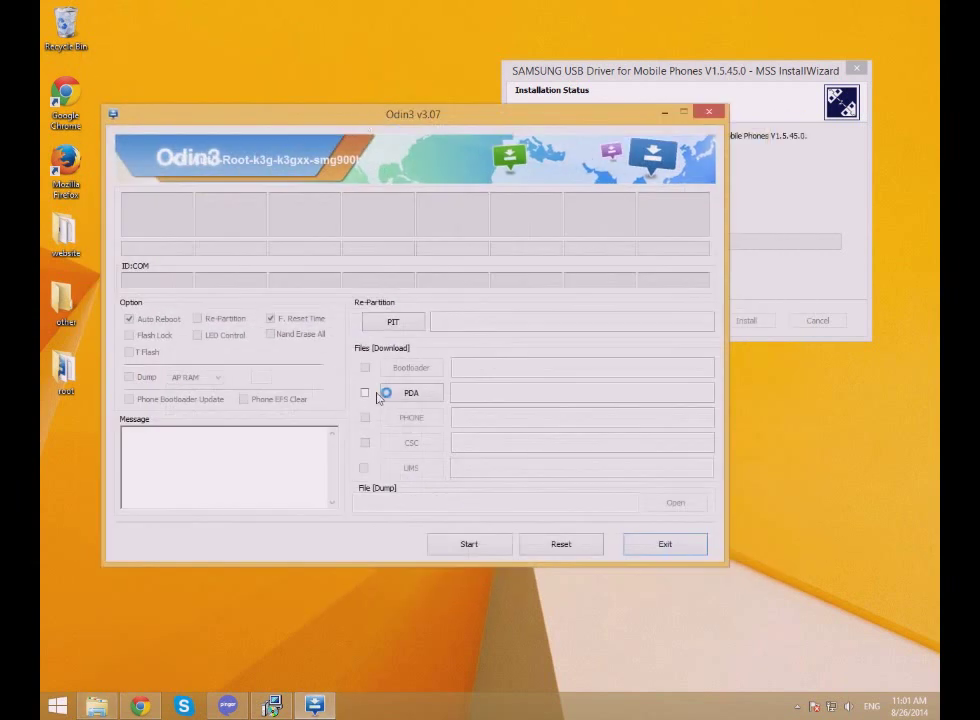
pyautogui.click(366, 394)
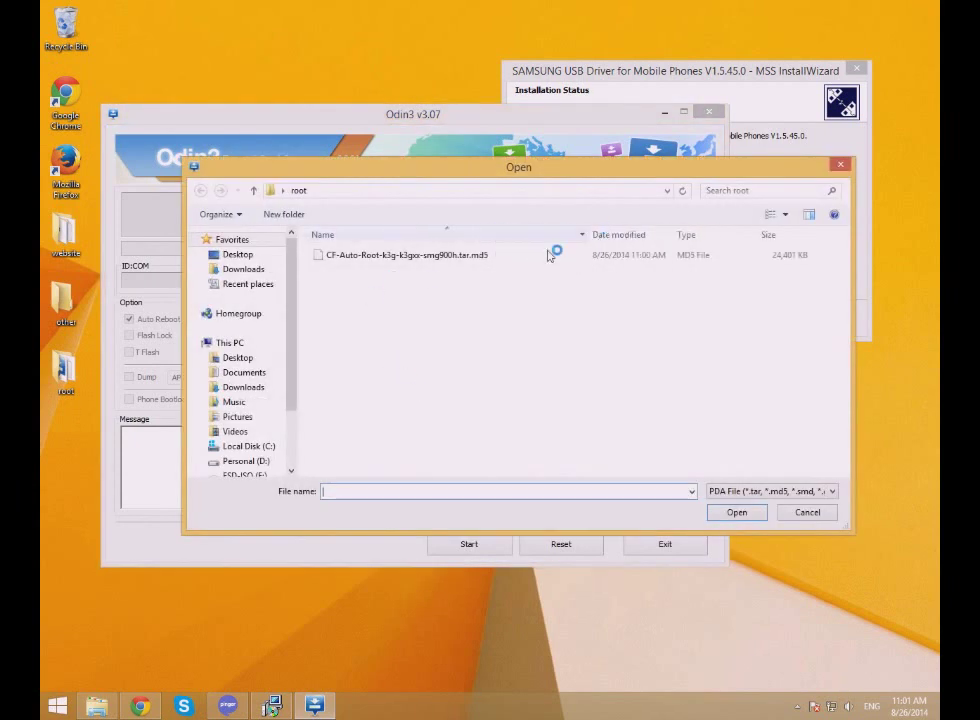
pyautogui.doubleClick(446, 257)
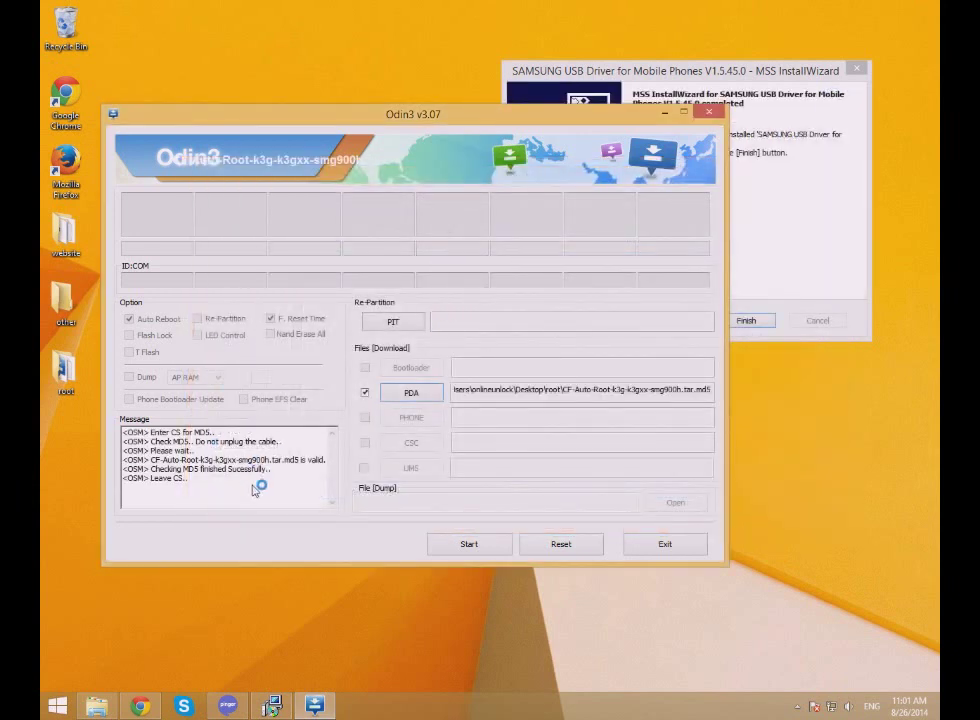
# - Finish and close the completed Samsung driver installer
pyautogui.click(565, 76)
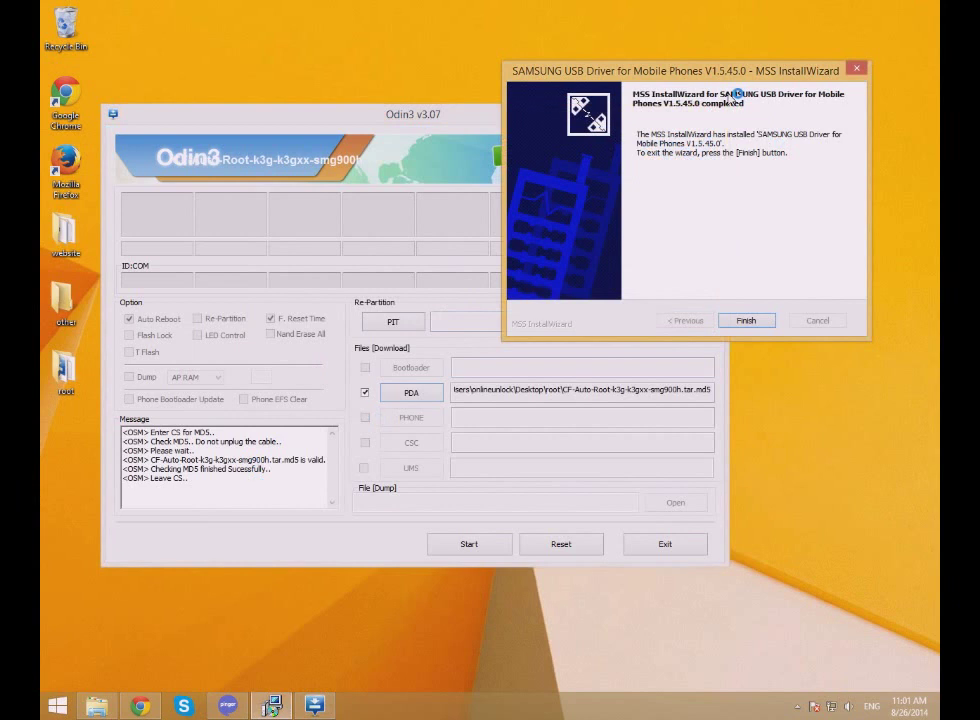
pyautogui.click(745, 320)
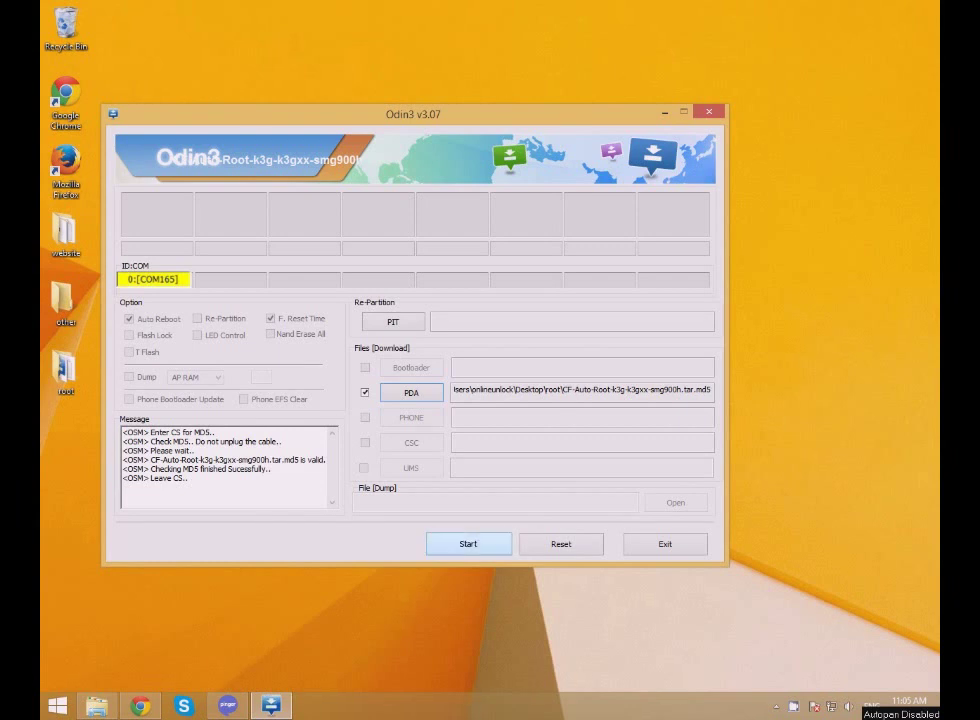
# - Start flashing the CF-Auto-Root file and wait for Odin to report PASS
pyautogui.click(468, 543)
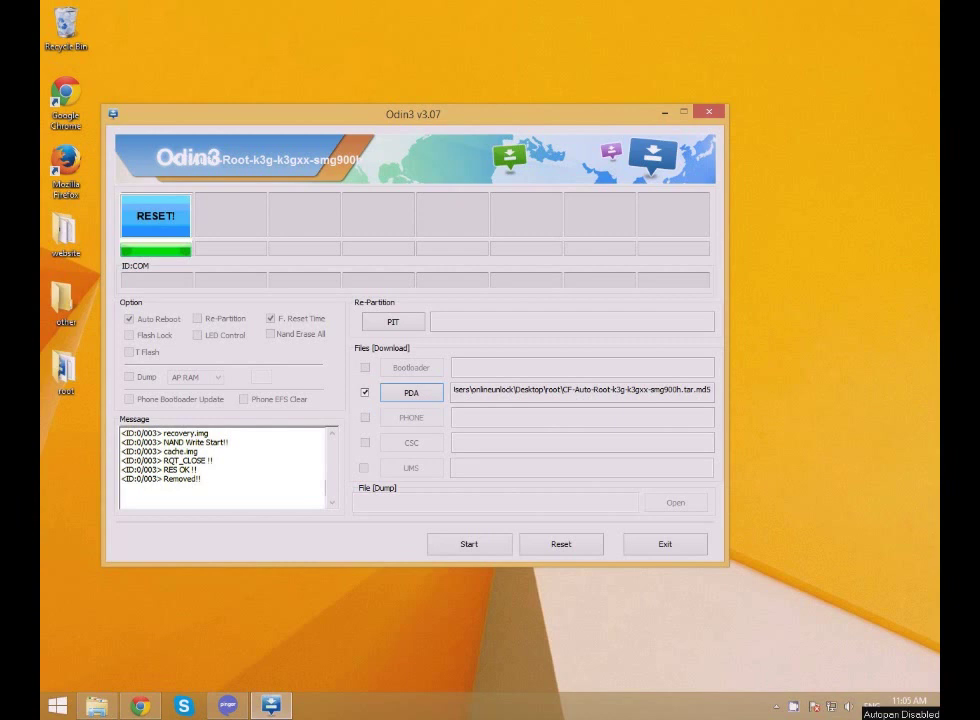